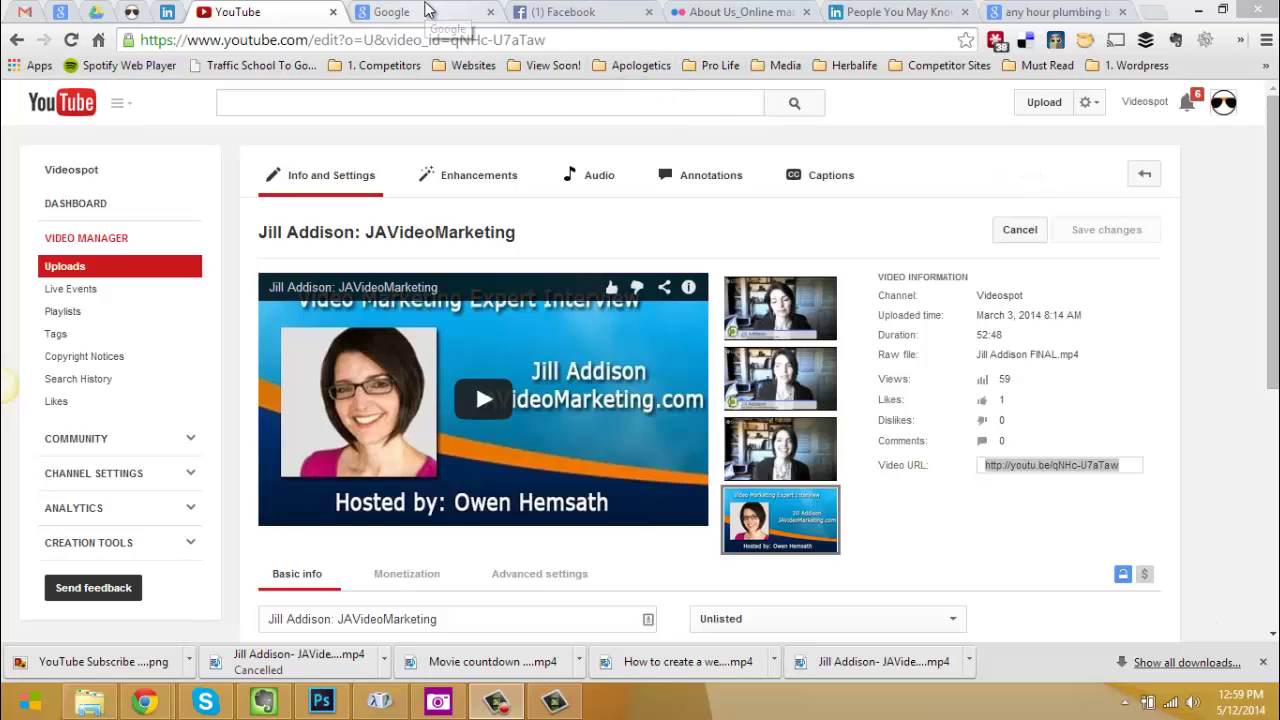
Search Google for 'wetransfer' and open the WeTransfer site from the results.
click(427, 9)
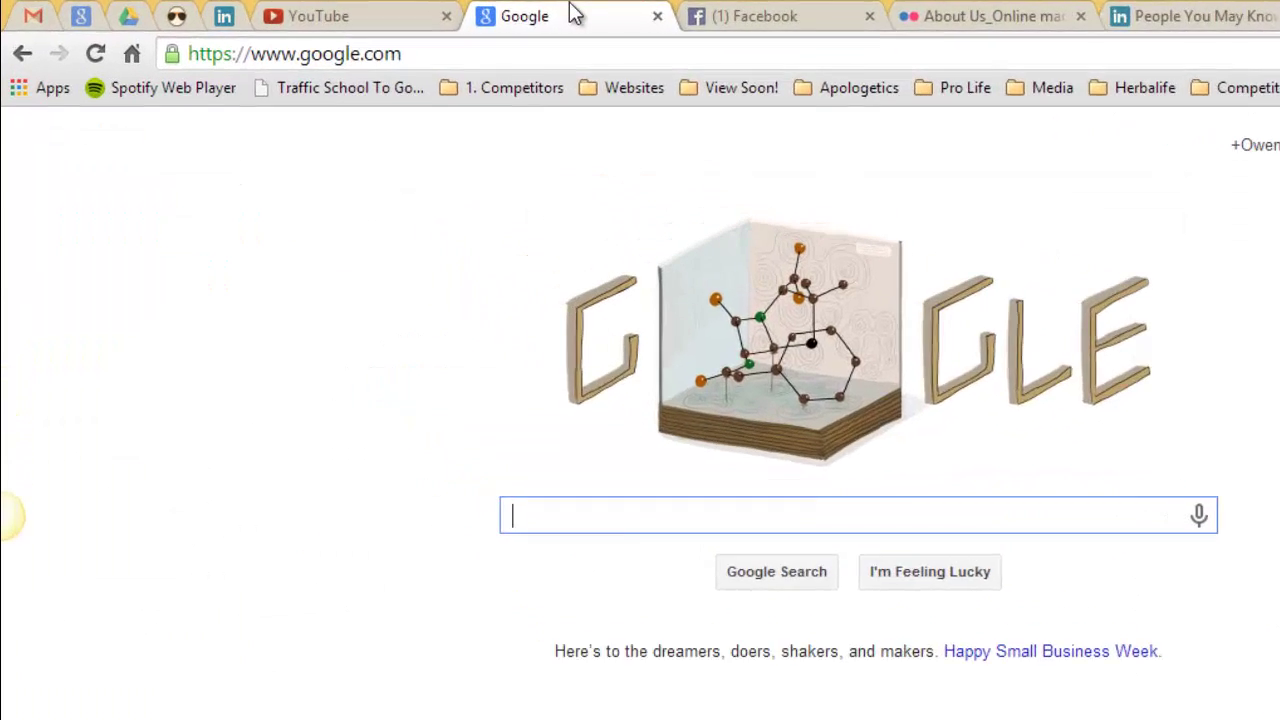
text(wetransfer)
key(Return)
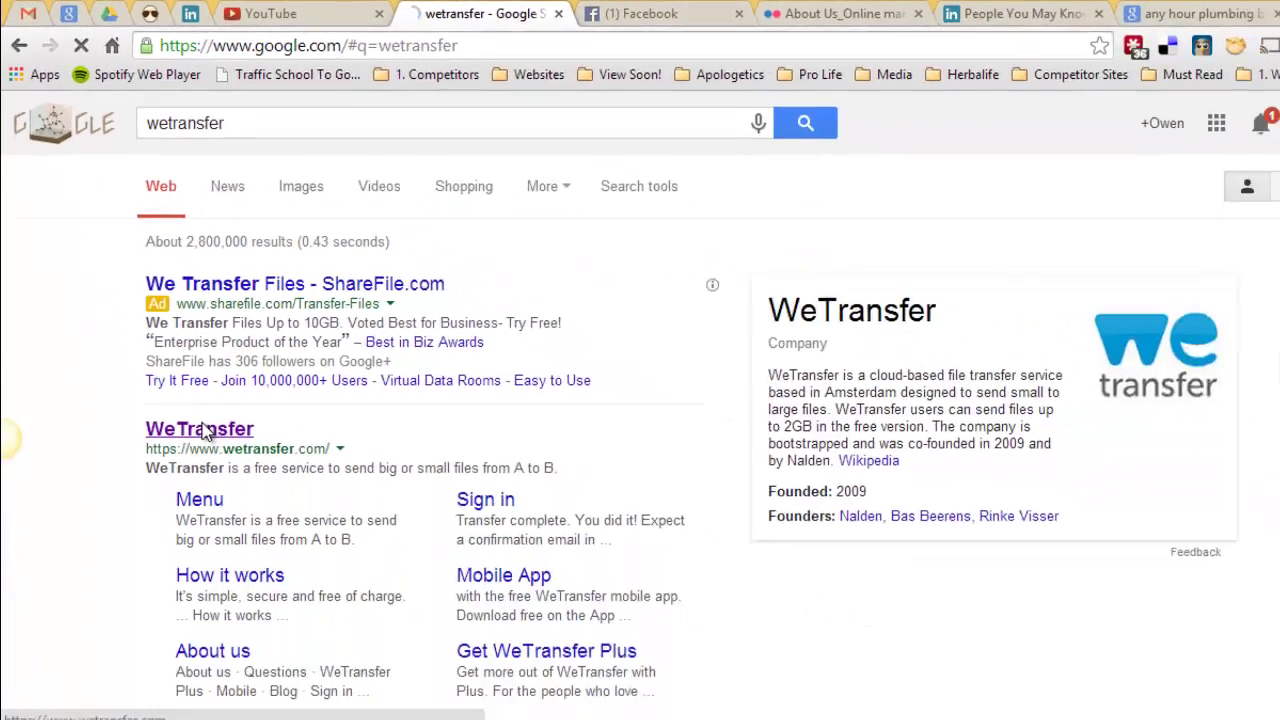
click(176, 372)
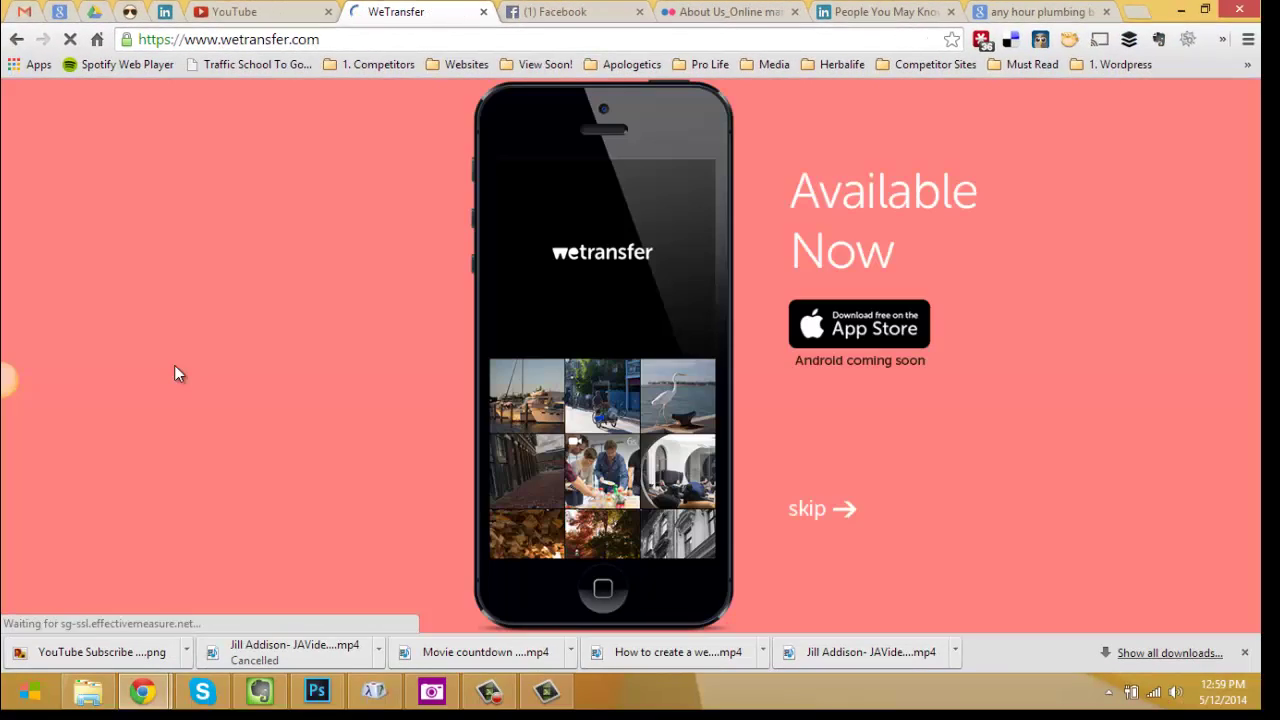
Skip the WeTransfer app promotion and bring up the '+ Add files' file picker.
click(845, 512)
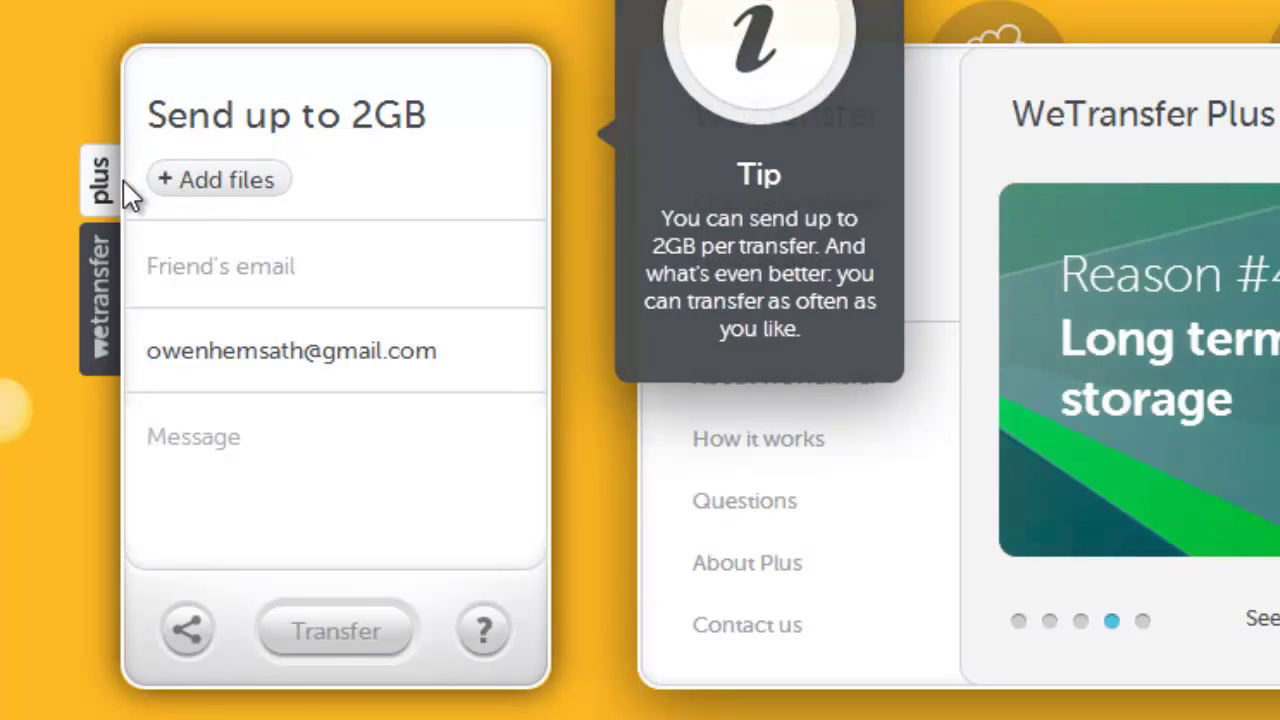
click(100, 192)
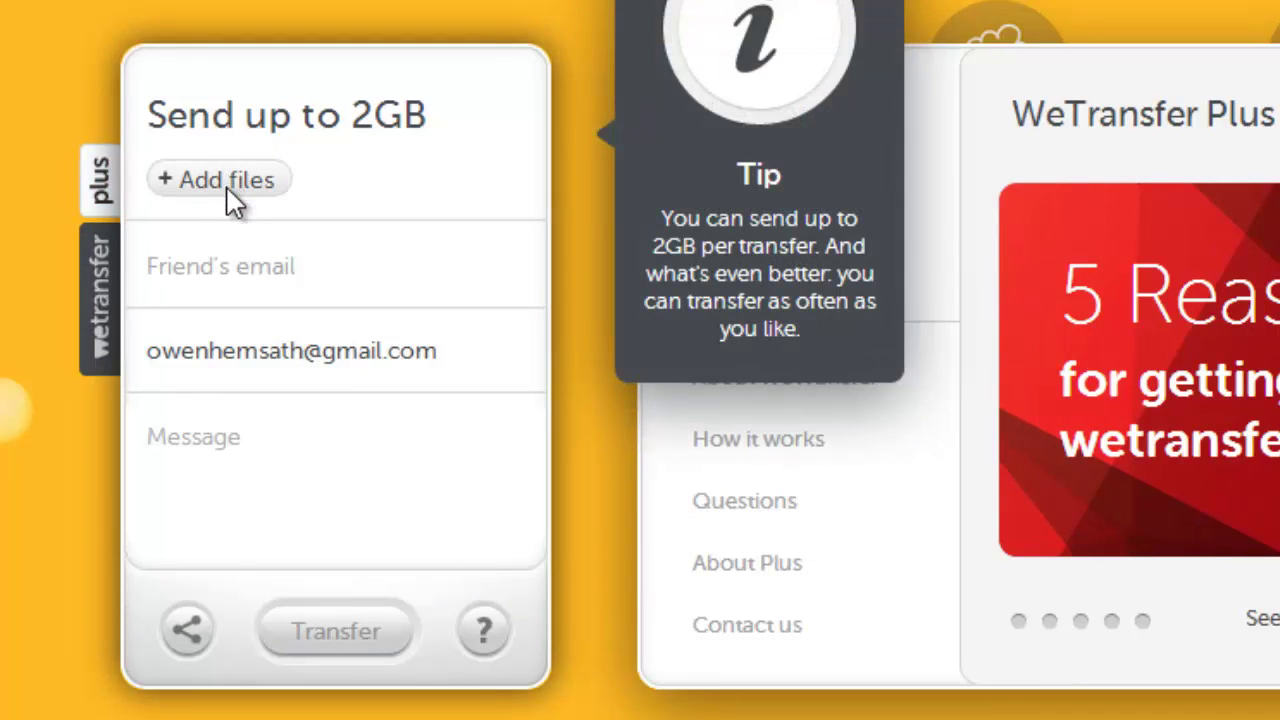
click(222, 180)
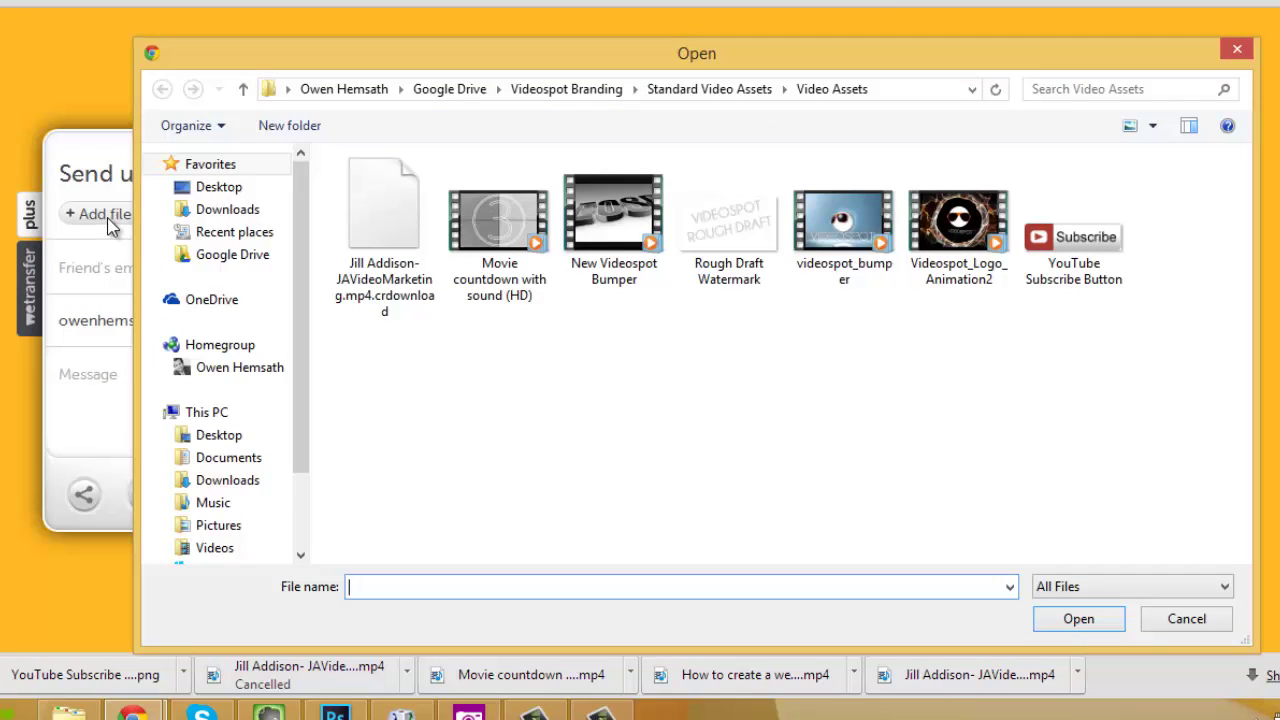
Pick the JAVideoMarketing video in the Downloads folder and add it to the transfer.
click(232, 255)
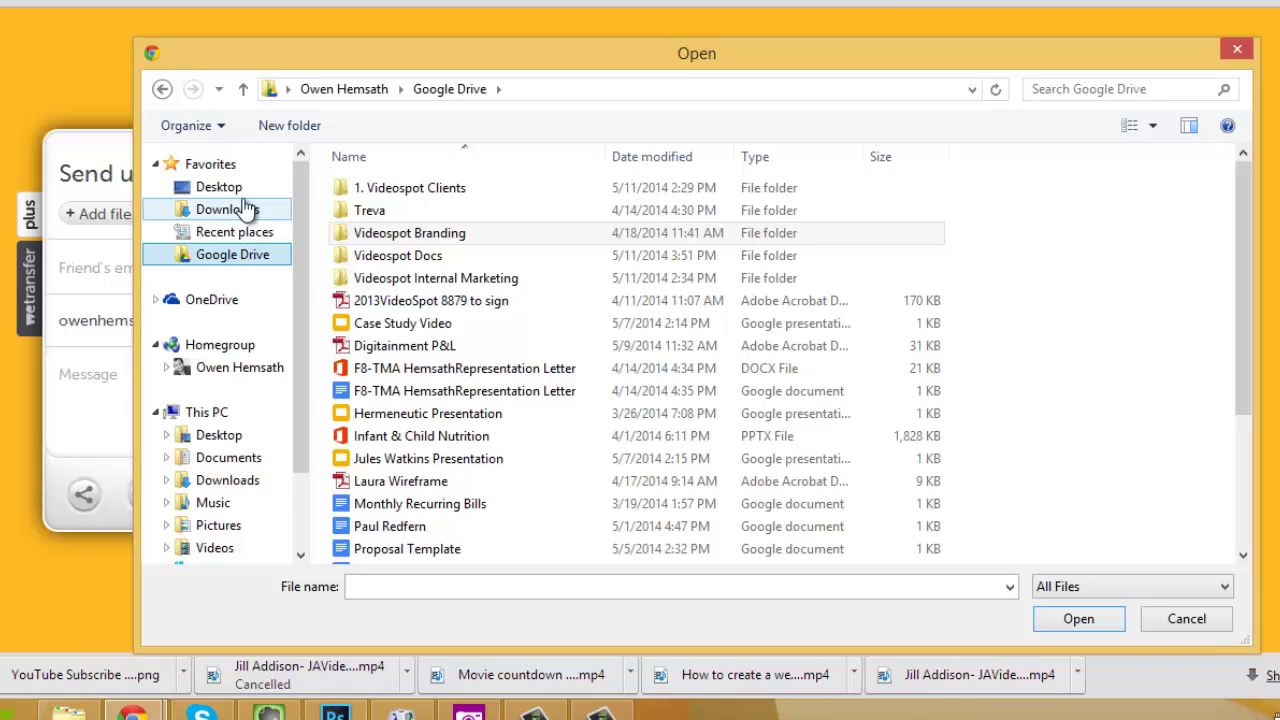
click(246, 210)
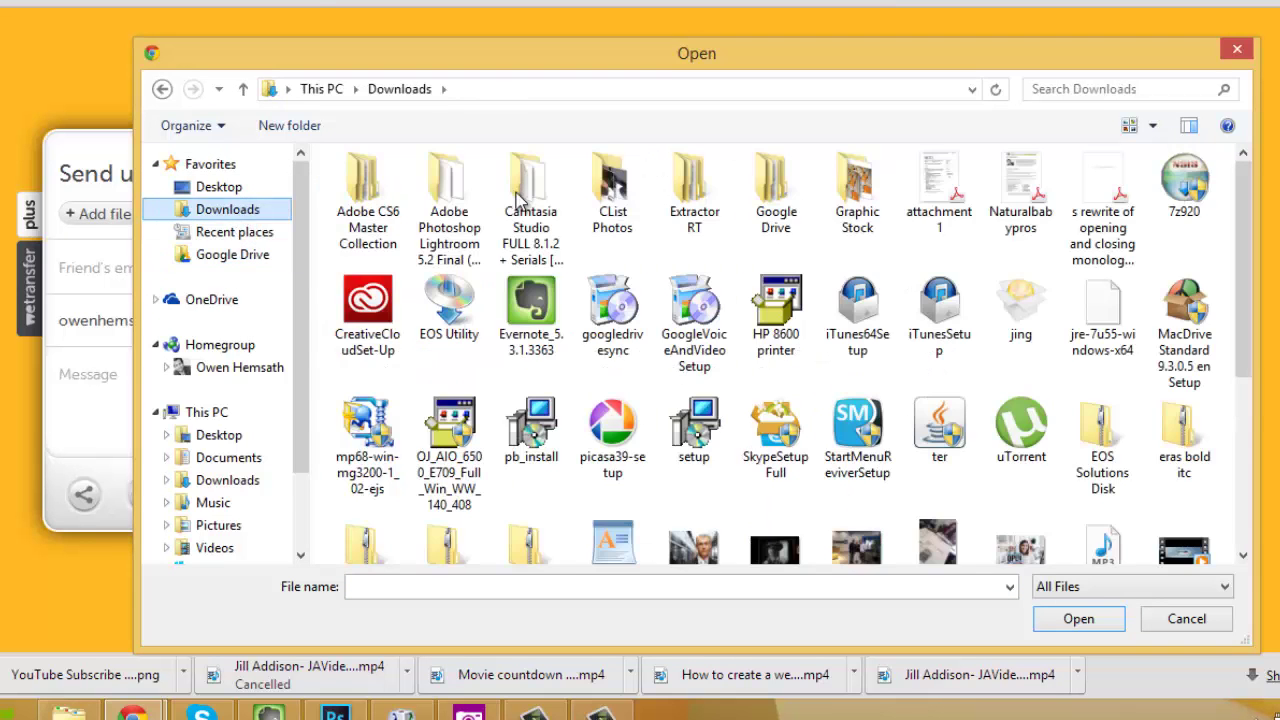
scroll(910, 450, down, 3)
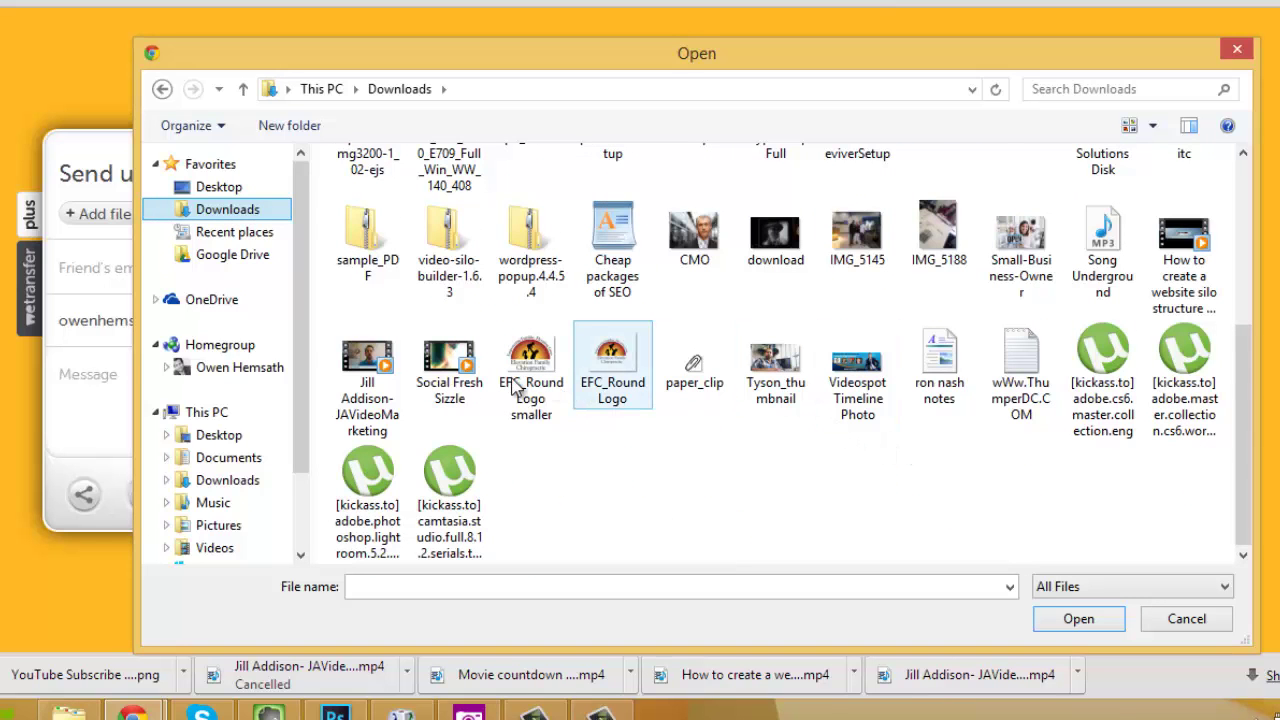
click(365, 375)
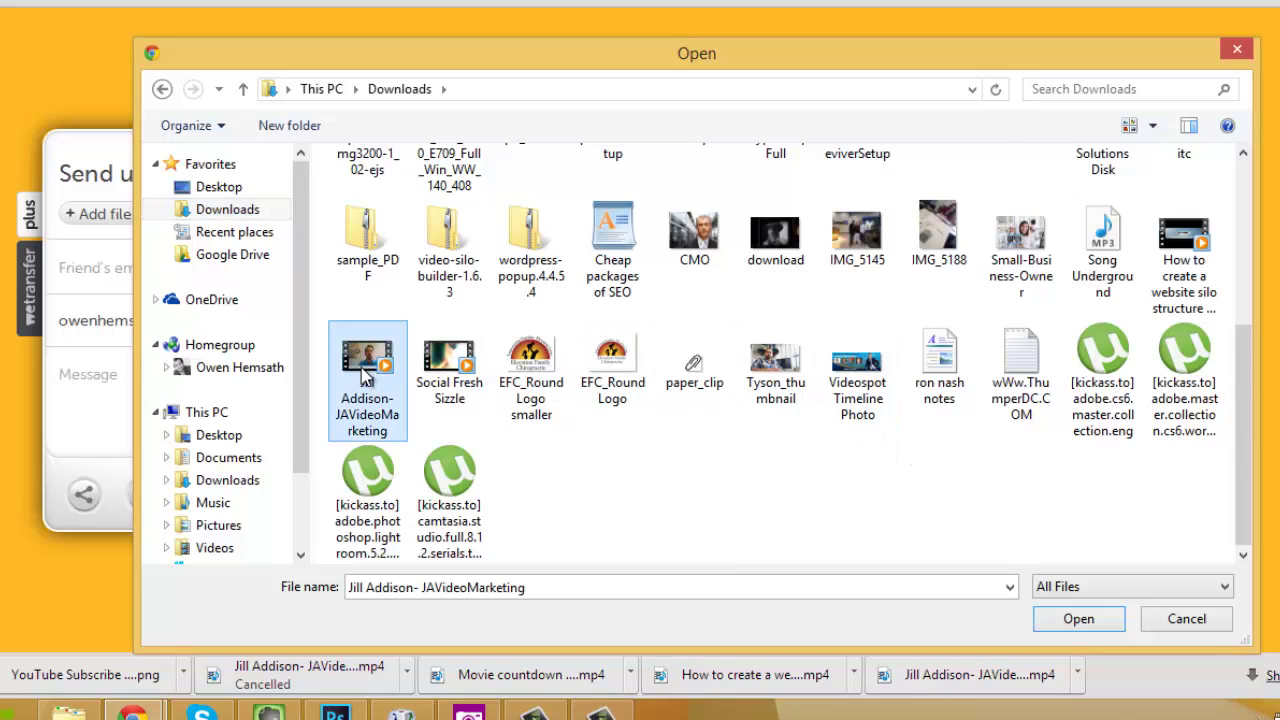
click(1078, 618)
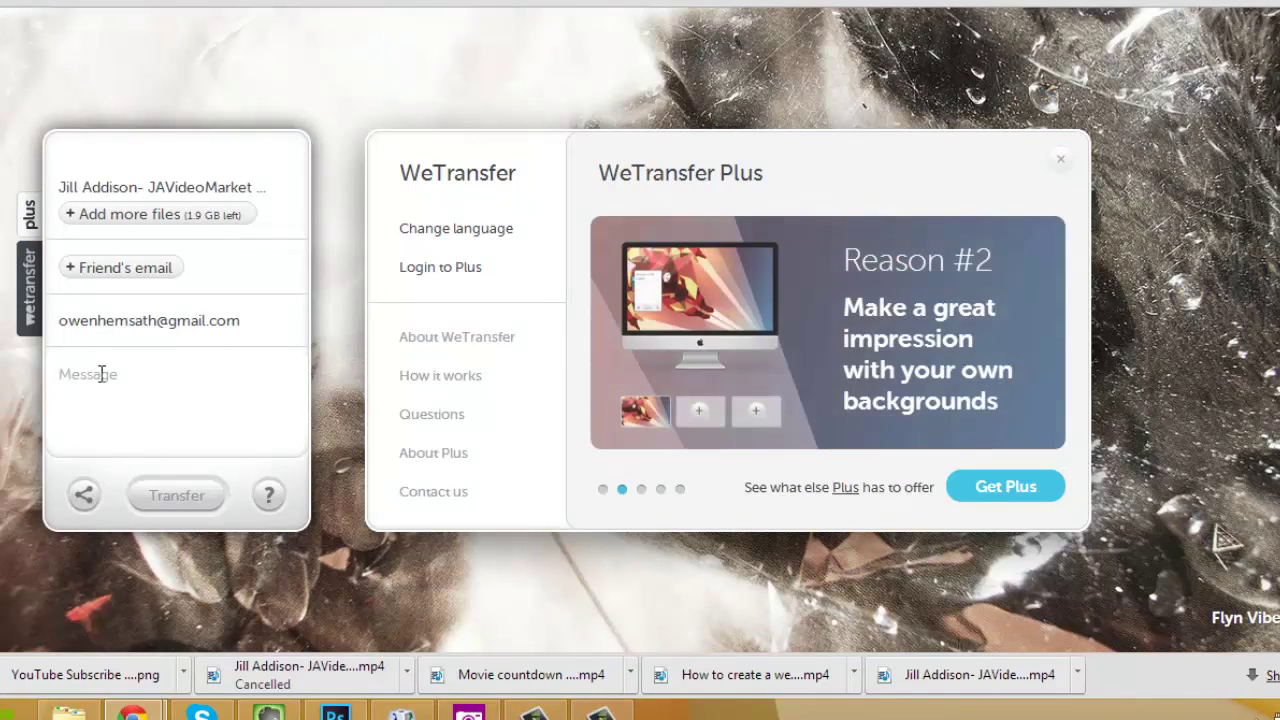
Enter the recipient's e-mail address in a new friend's email field.
click(141, 268)
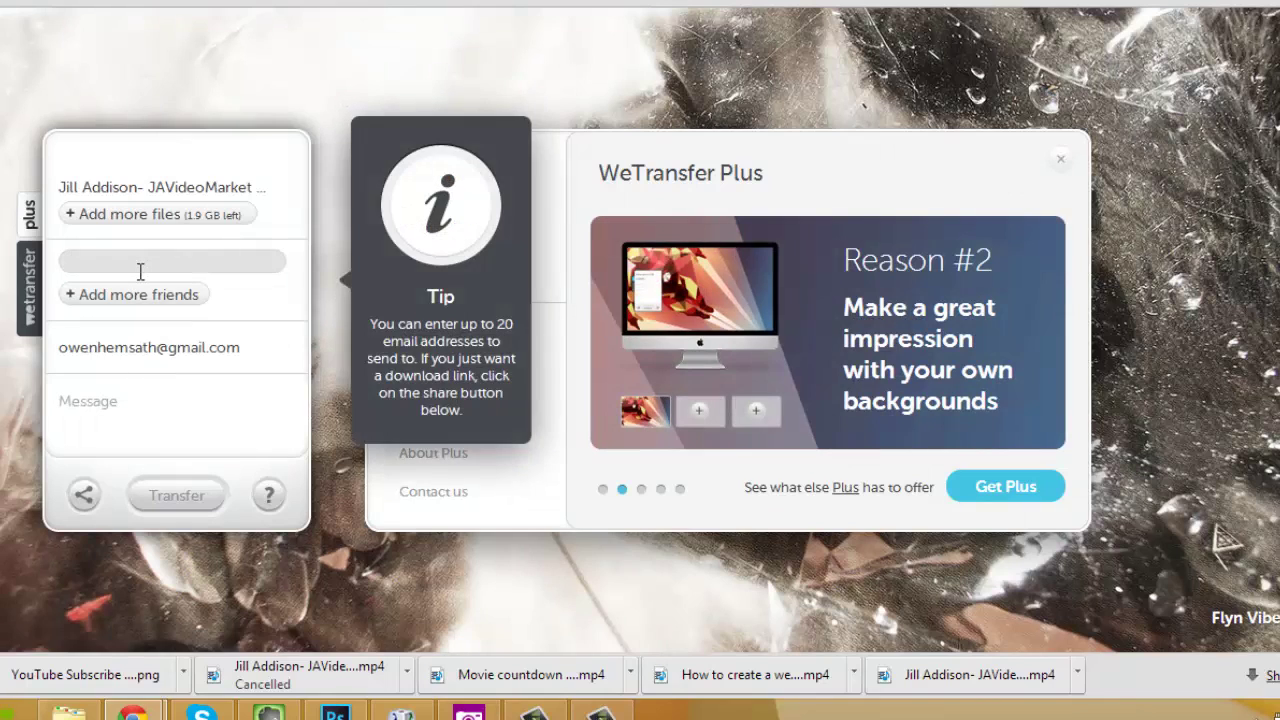
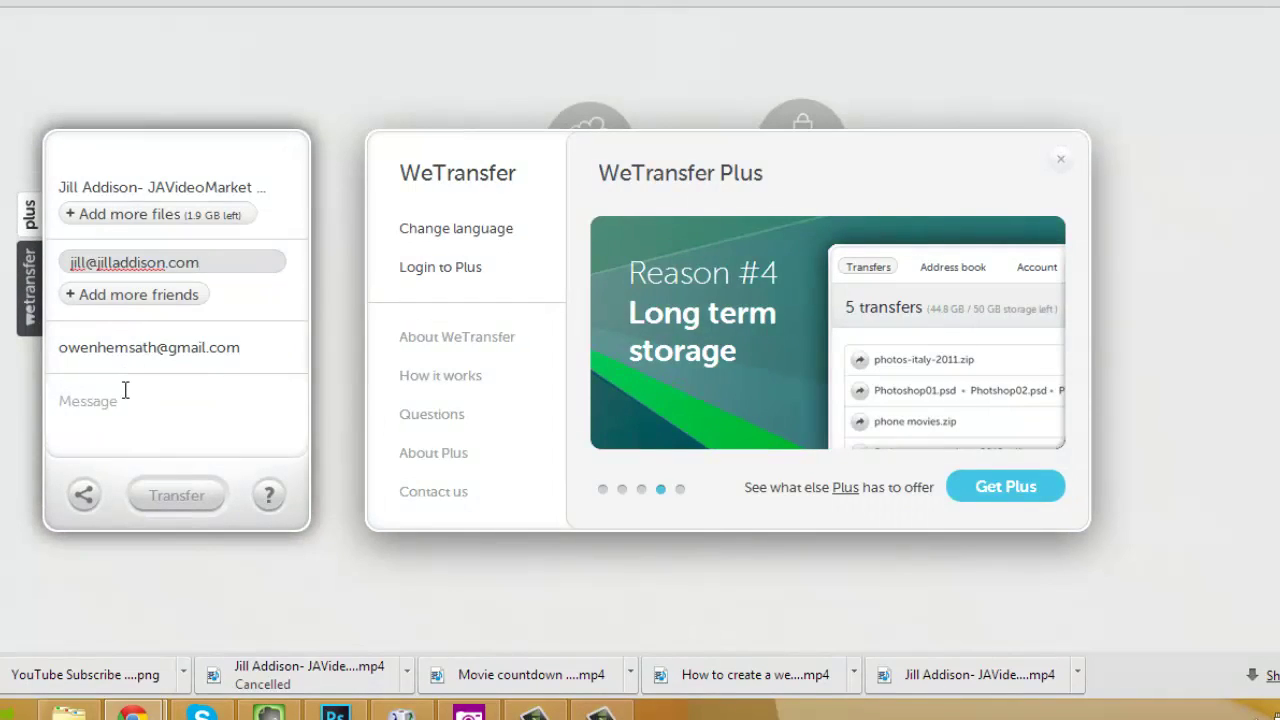
Write a message thanking the recipient for help on the summit, adding 'Here's the video you requested.'.
click(125, 390)
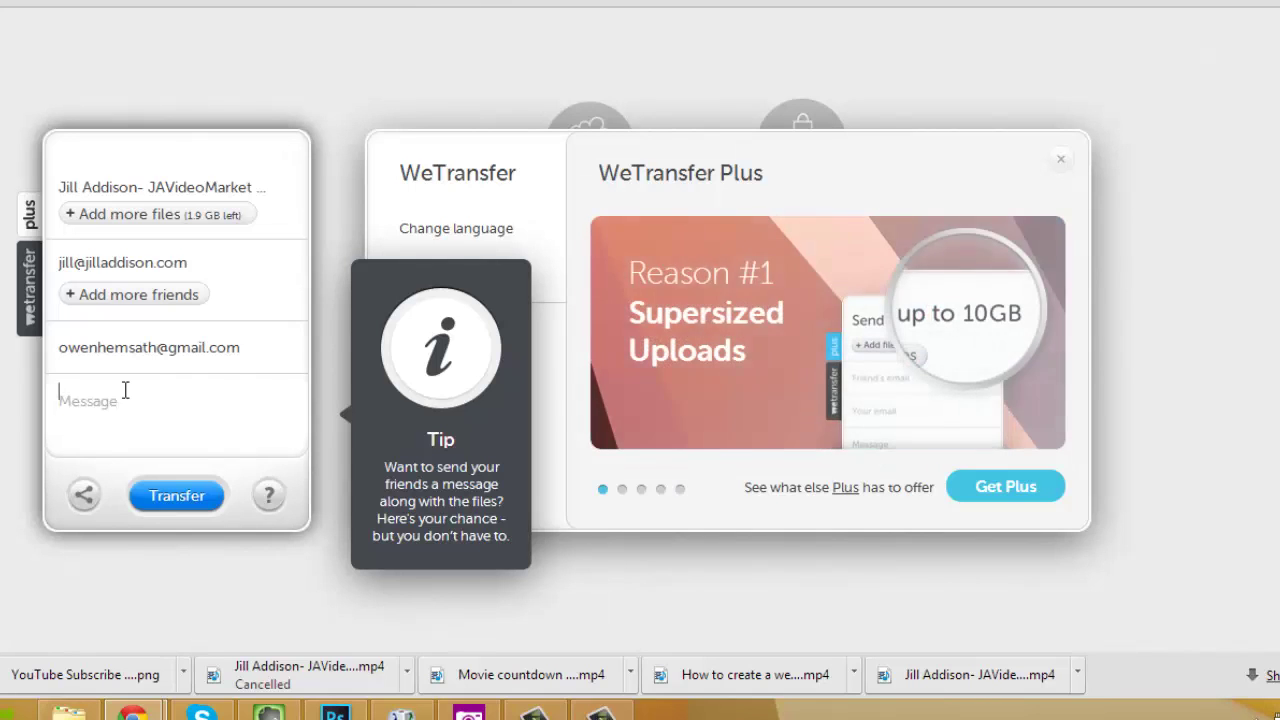
text(H)
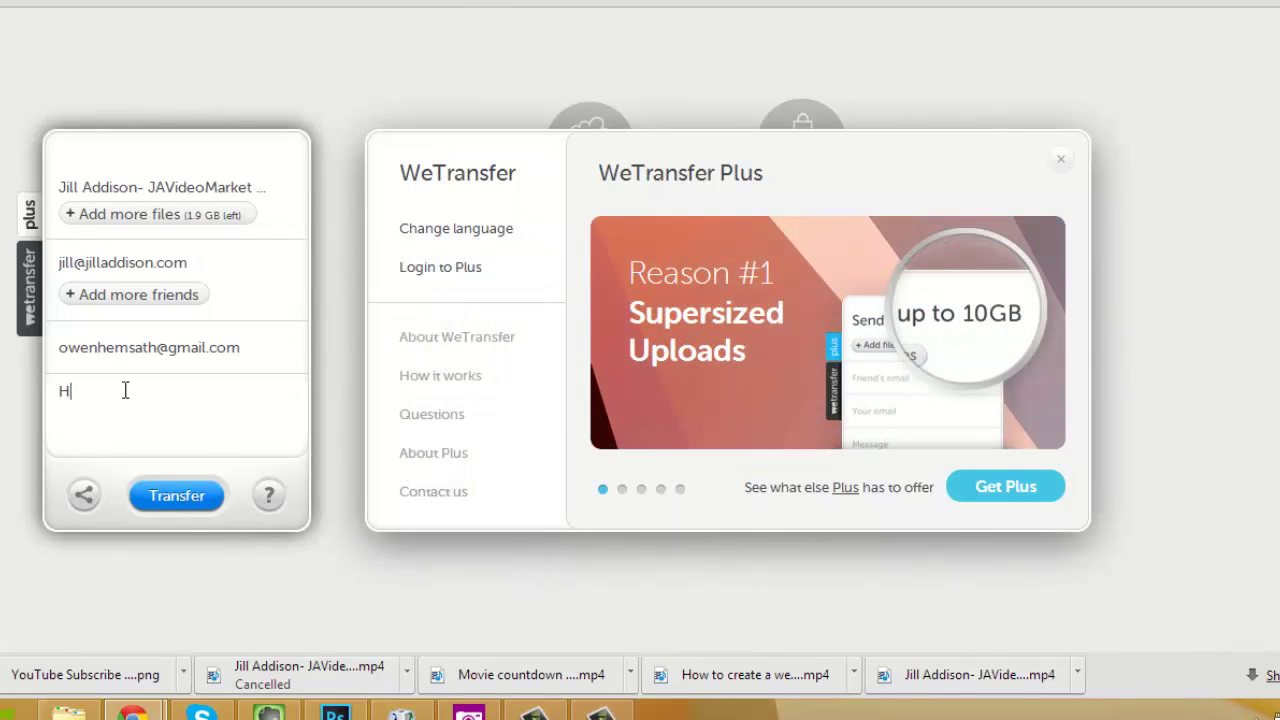
text(ey Jill-)
text( thanks )
text(goo)
key(BackSpace)
key(BackSpace)
key(BackSpace)
text(for your help)
key(BackSpace)
key(BackSpace)
key(BackSpace)
text(hl)
key(BackSpace)
text(elp on the sum)
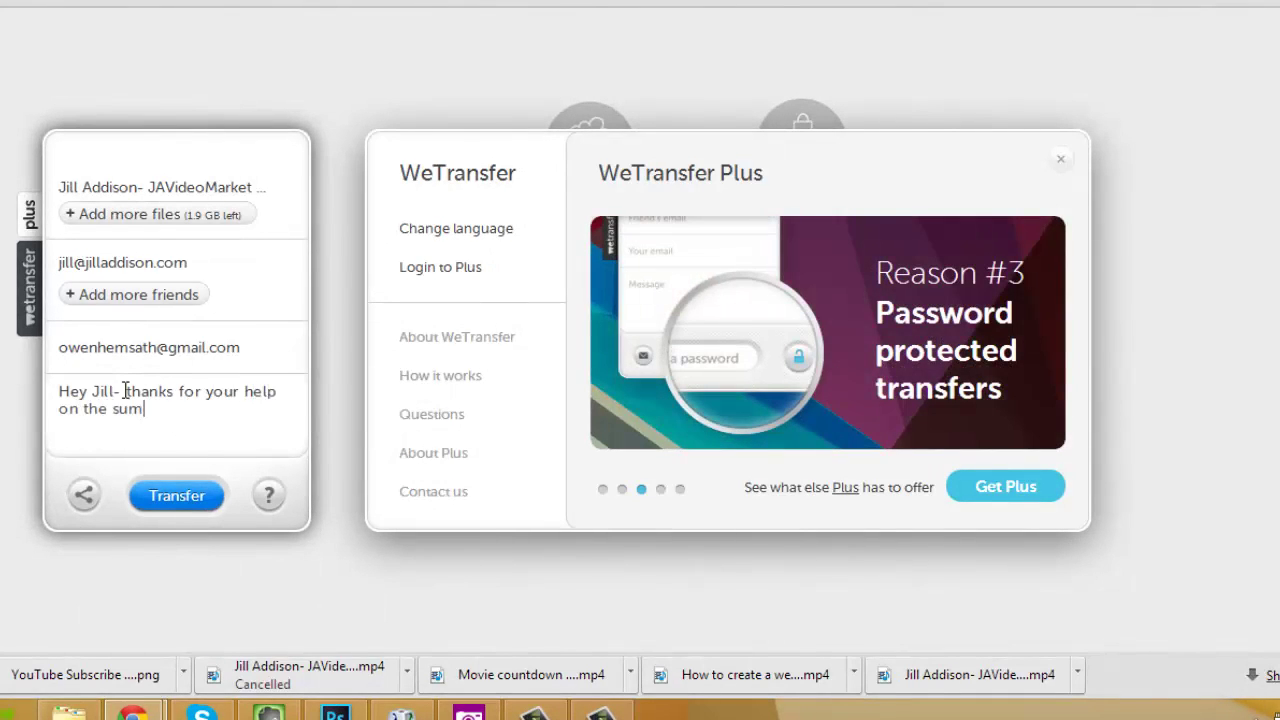
text(mit and)
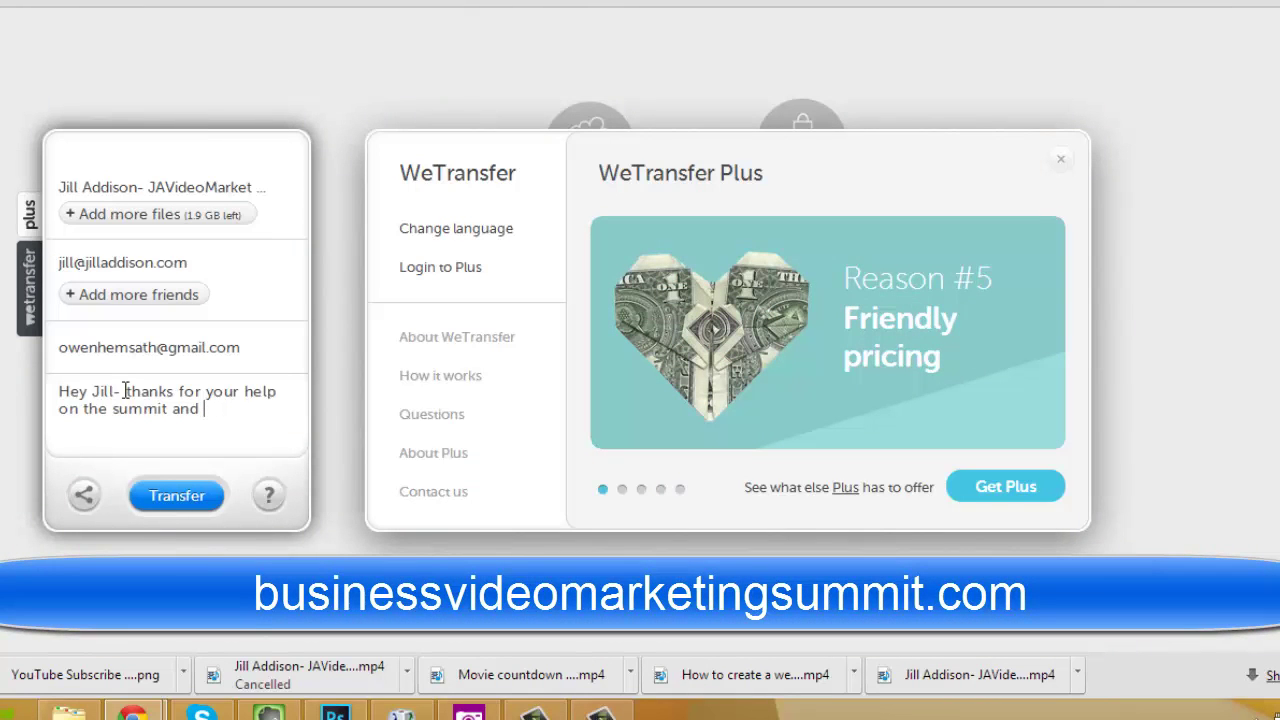
key(BackSpace)
key(BackSpace)
key(BackSpace)
key(BackSpace)
key(BackSpace)
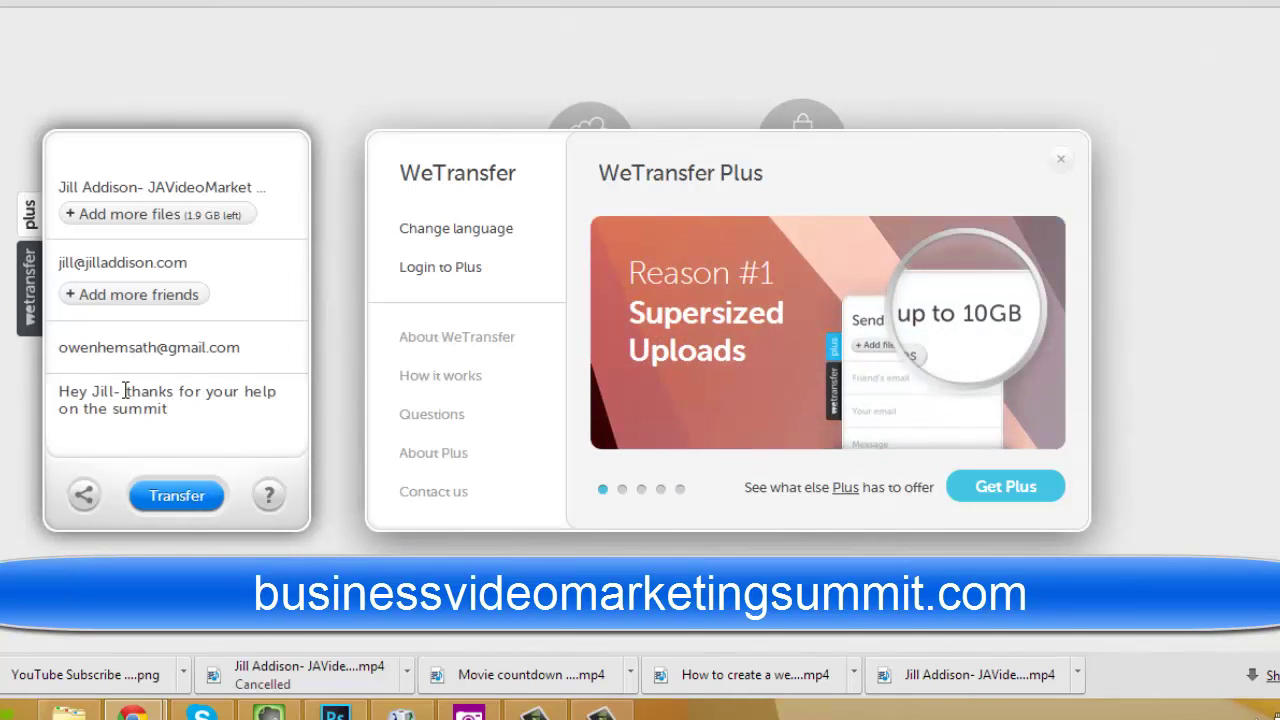
text(Here's the videp)
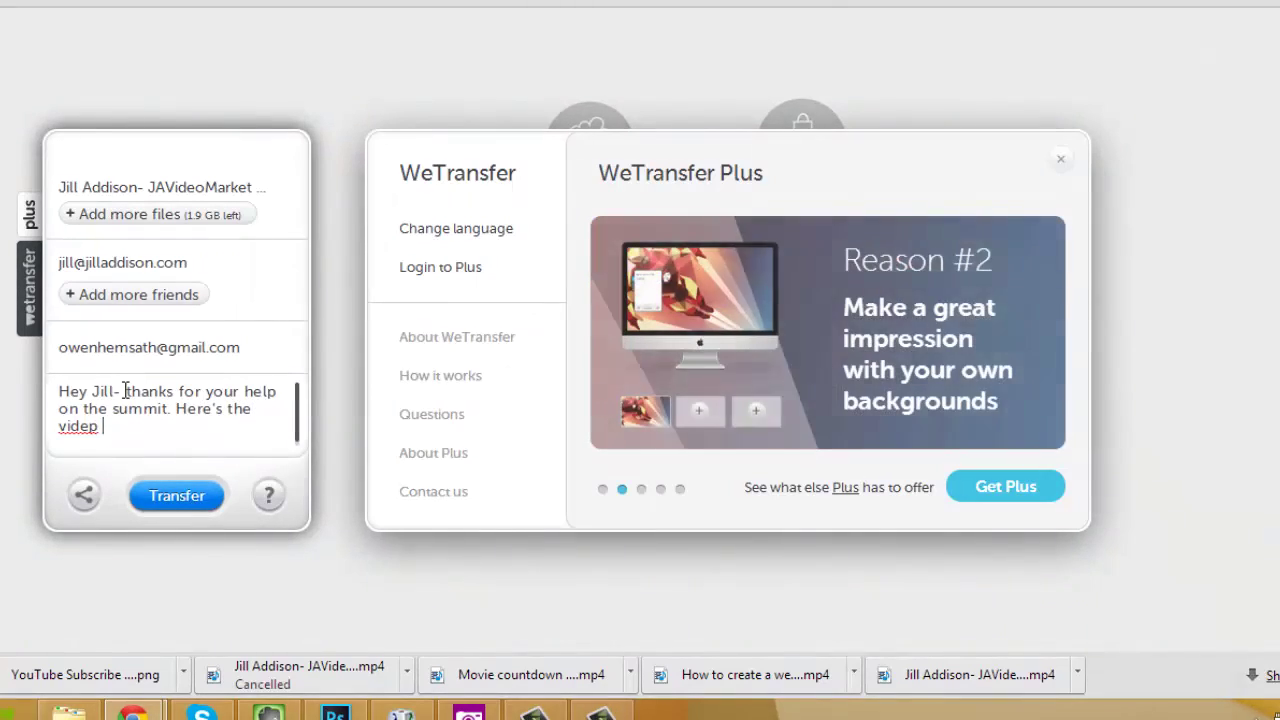
key(BackSpace)
key(BackSpace)
text(o)
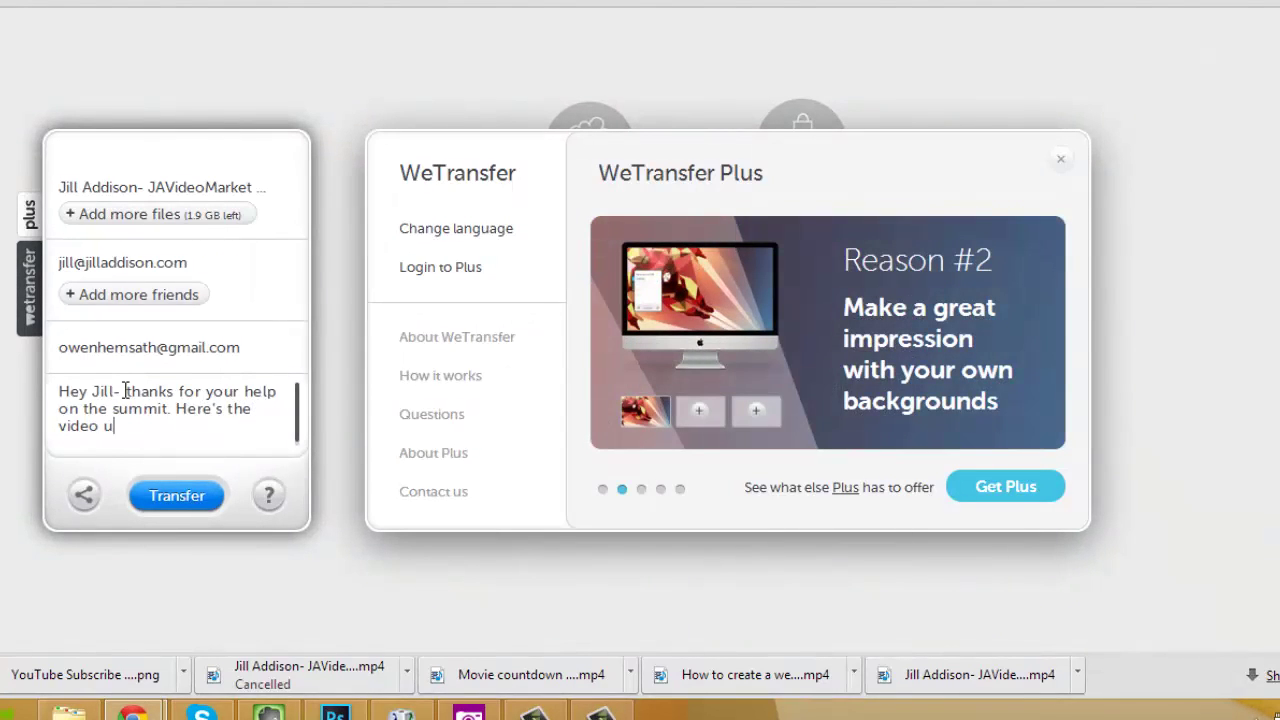
text( yp)
key(BackSpace)
text(ou requested.)
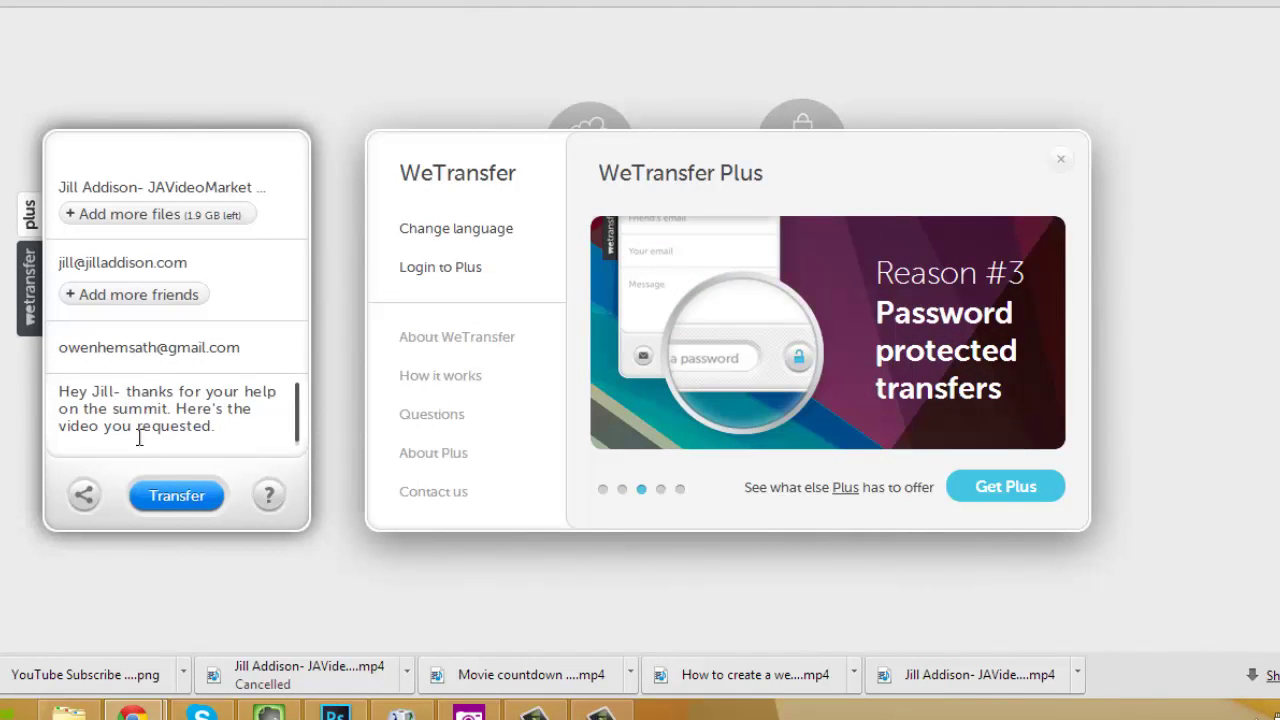
Send the transfer with the JAVideoMarketing video and message.
click(174, 500)
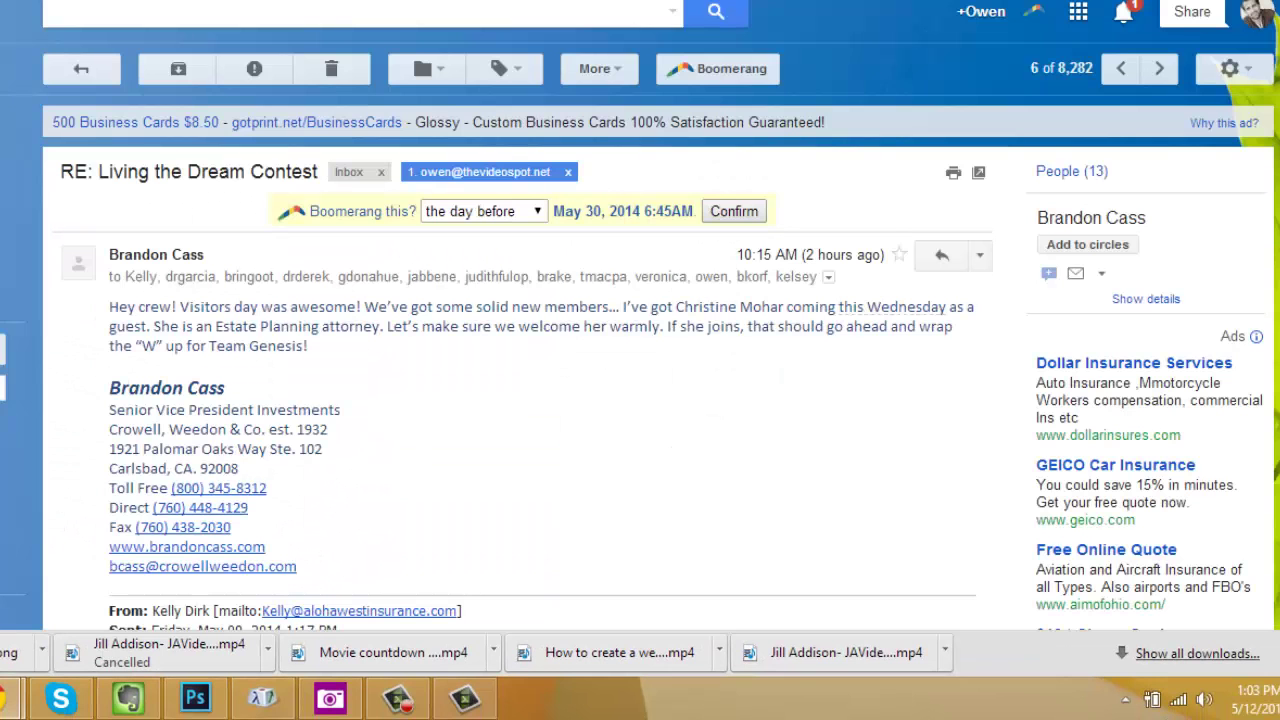
Compose a Gmail to the suggested contact, subject 'Video Sent', saying the video went via wetransfer.
key(c)
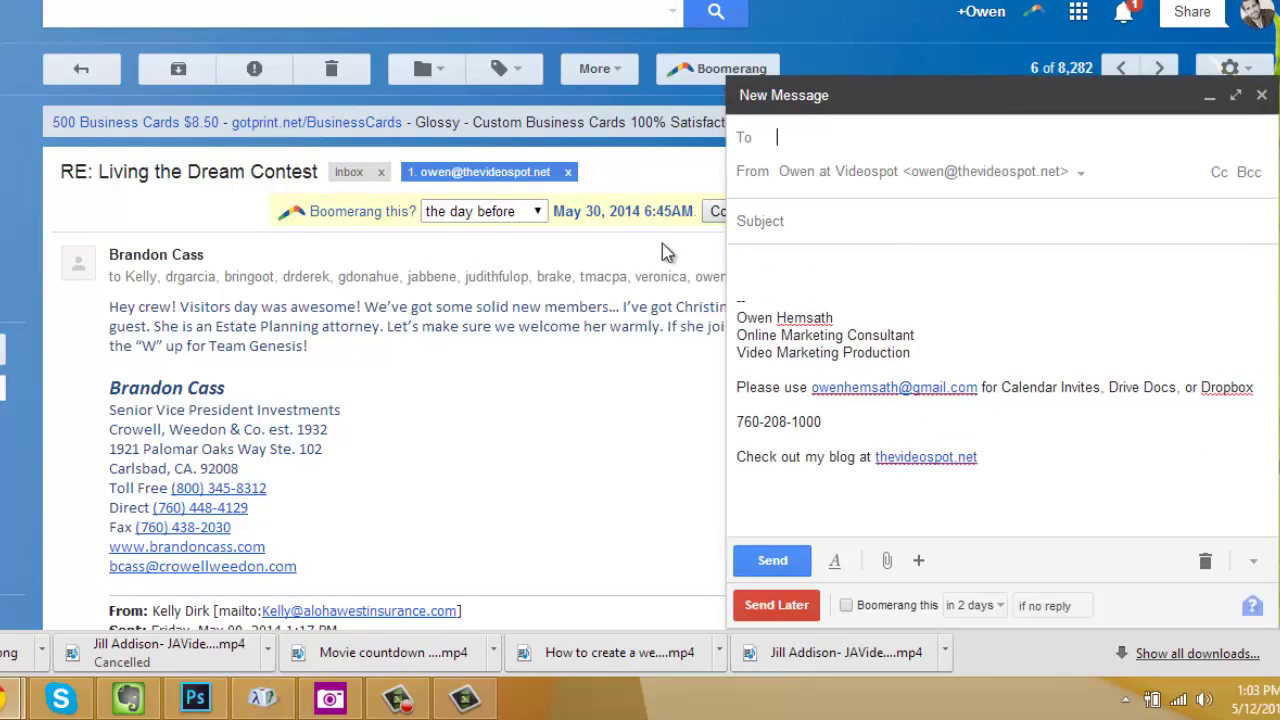
text(jill)
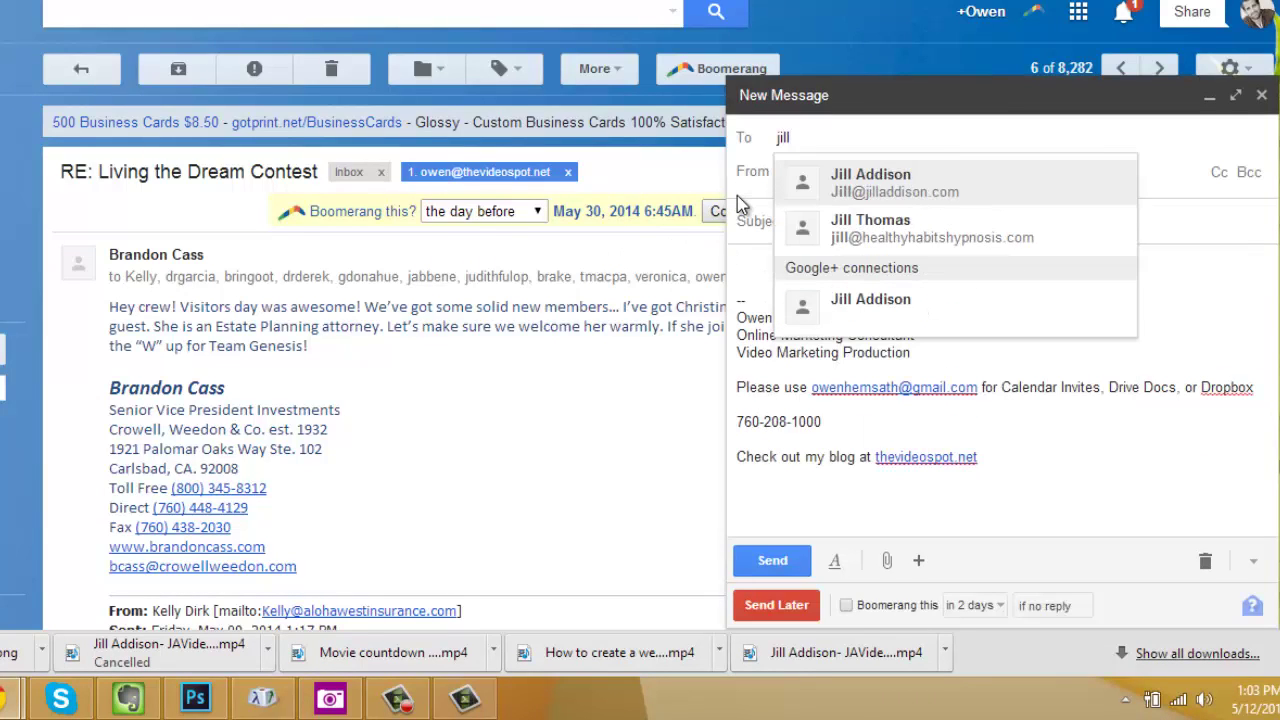
key(Return)
key(Tab)
text(Video Sent)
key(Tab)
text(Hey Jill- I sent the video v)
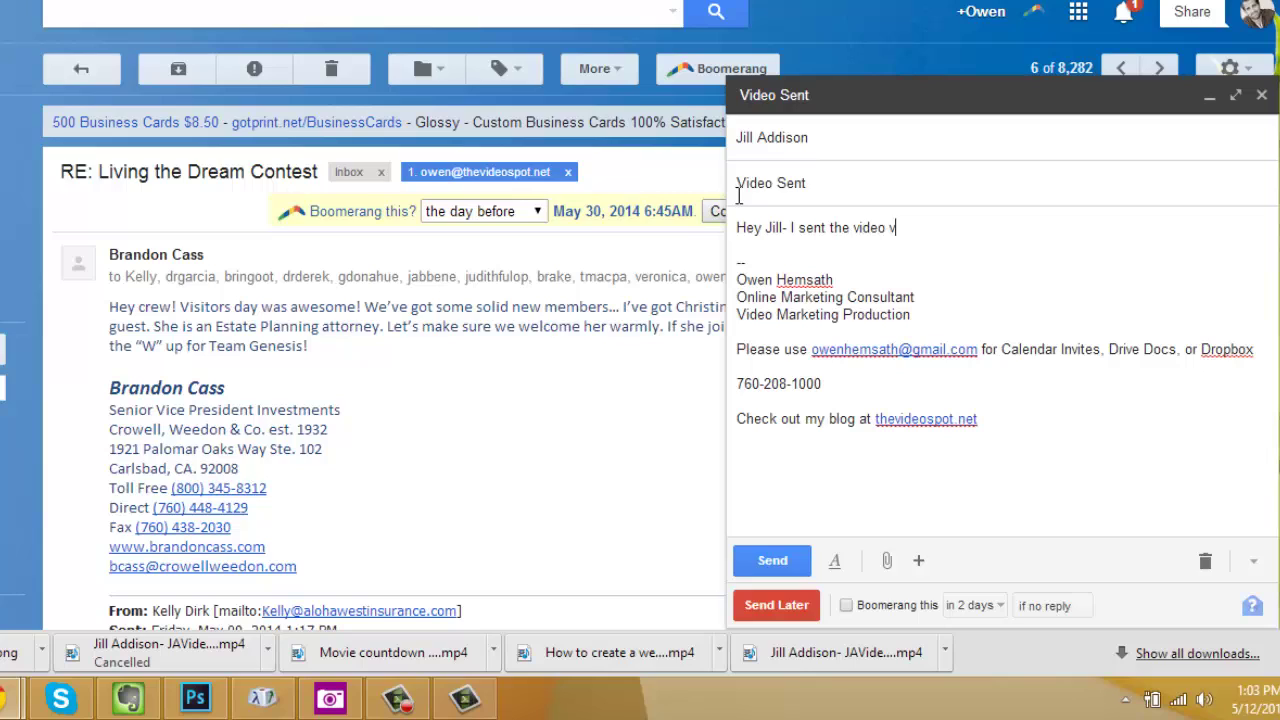
text(ia wetransfer. JKeep an ey)
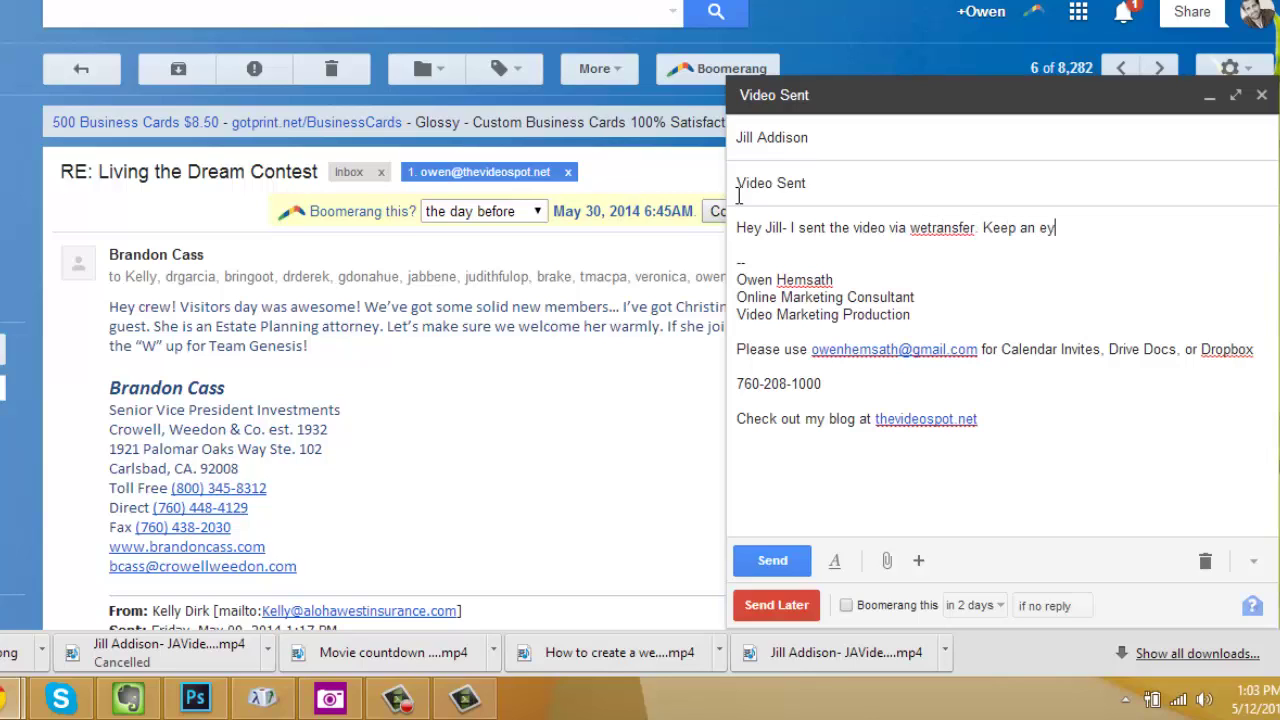
text(e out for it!)
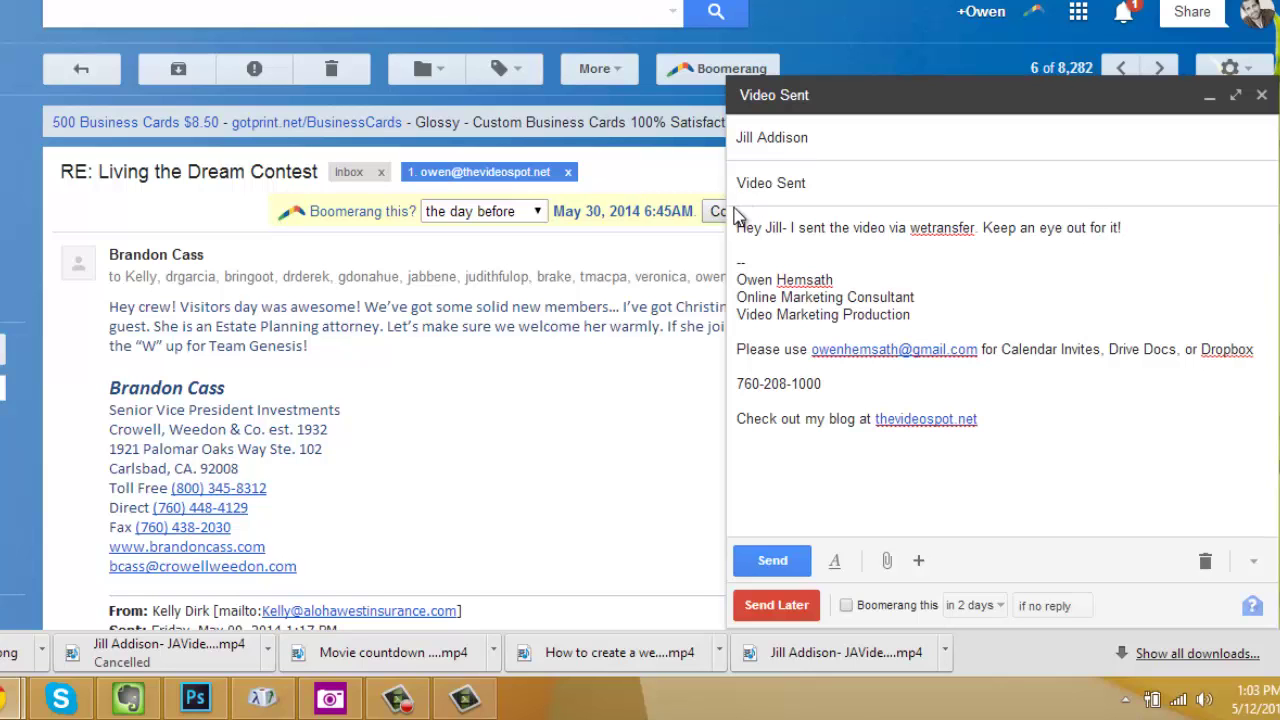